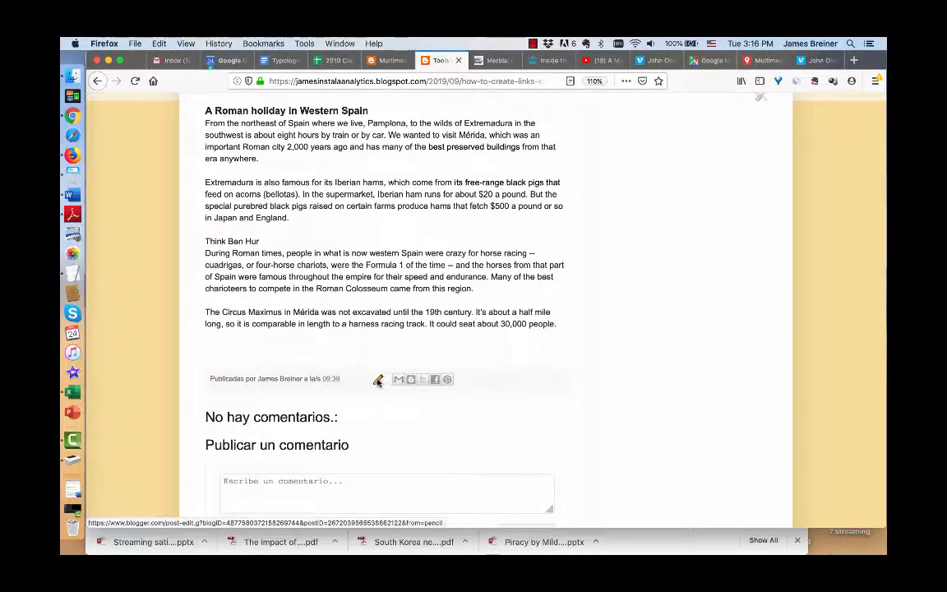
click(378, 380)
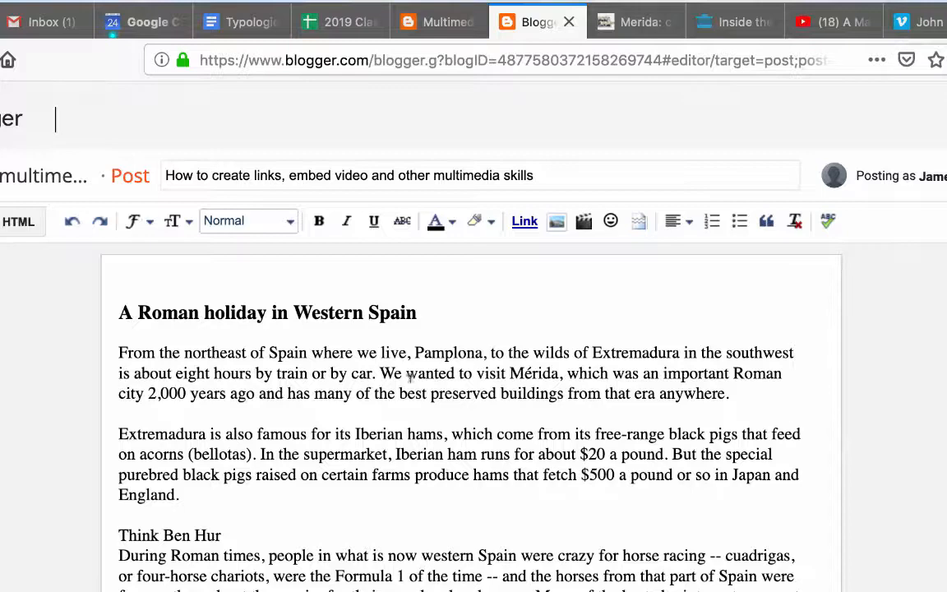
click(634, 26)
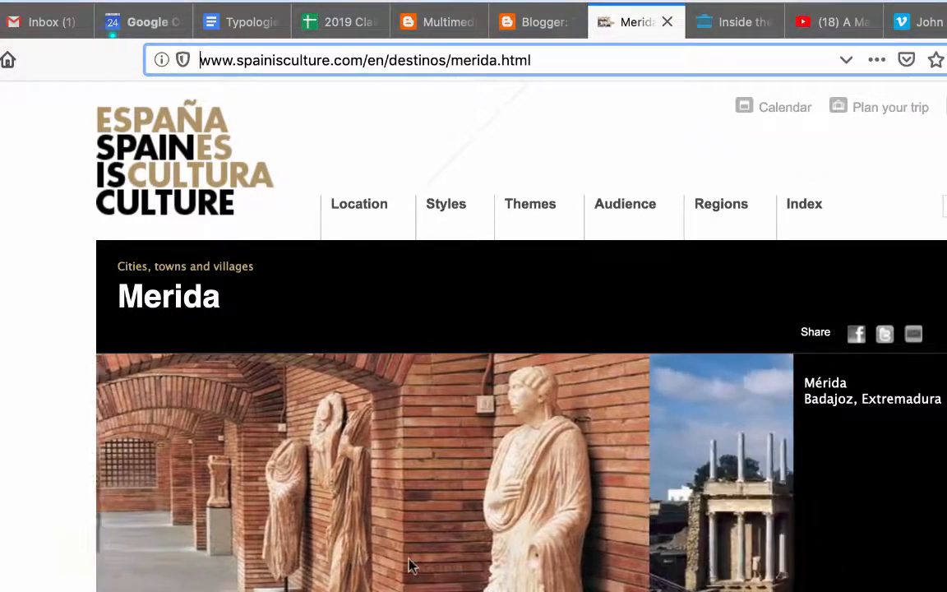
scroll(411, 566, down, 1)
scroll(411, 565, down, 4)
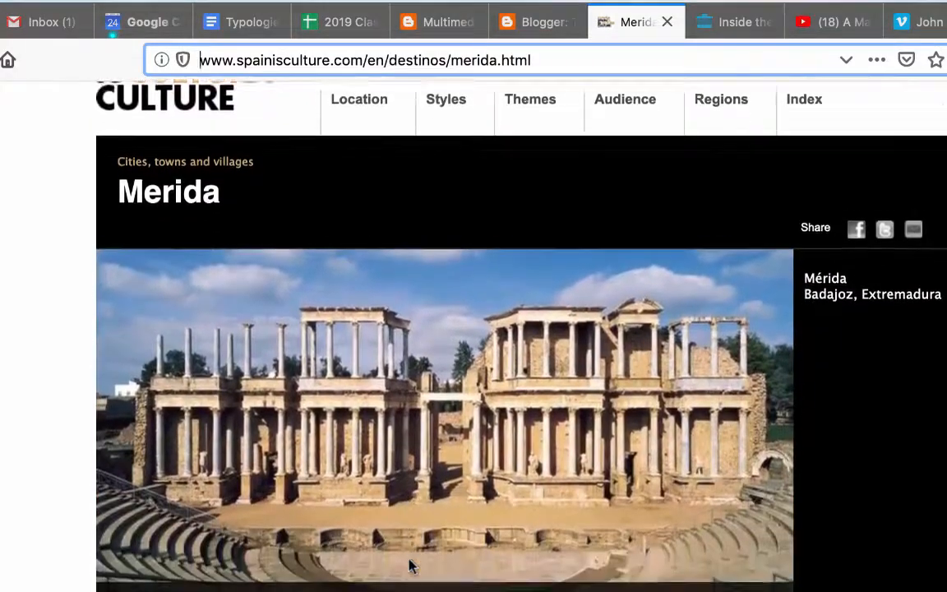
scroll(411, 566, up, 3)
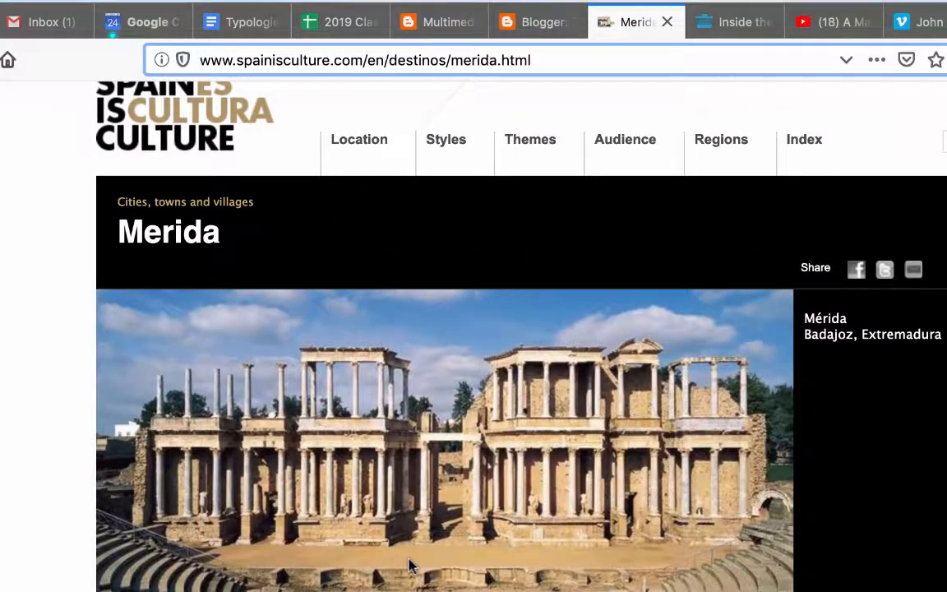
click(568, 58)
triple_click(568, 58)
key(super+c)
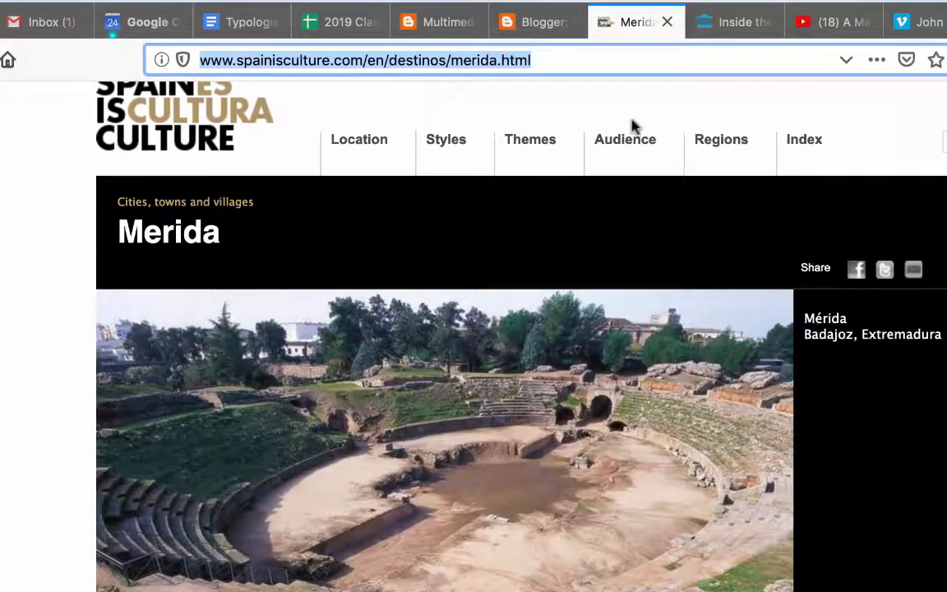
click(741, 28)
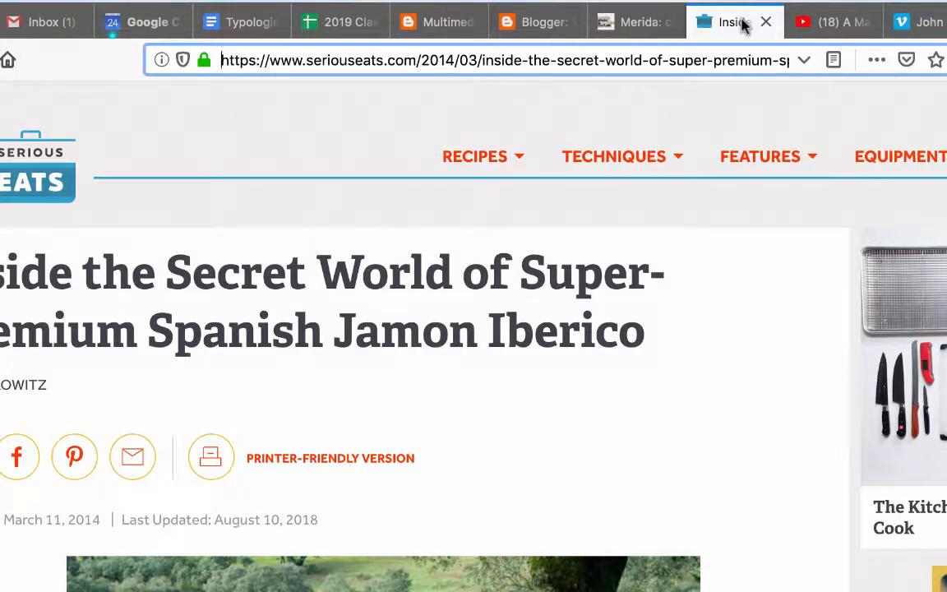
click(642, 25)
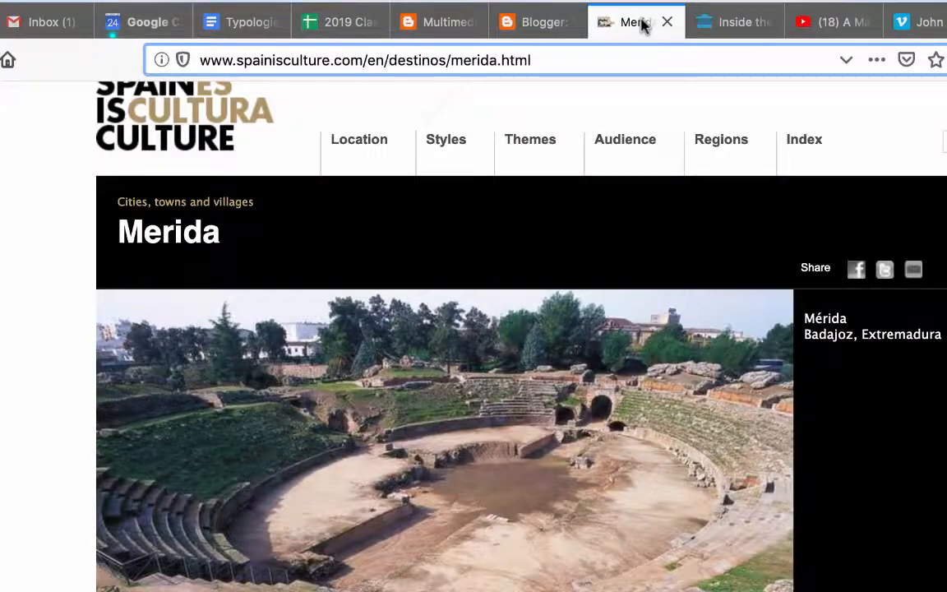
Step: Add a "Sources" line at the end of the blog post and paste the Merida page address beneath it
click(541, 24)
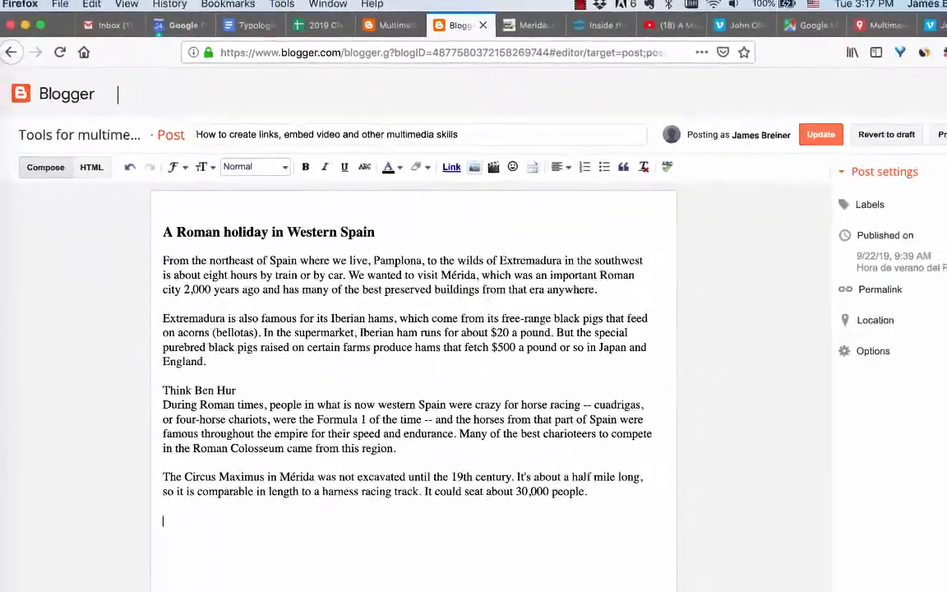
text(Sources)
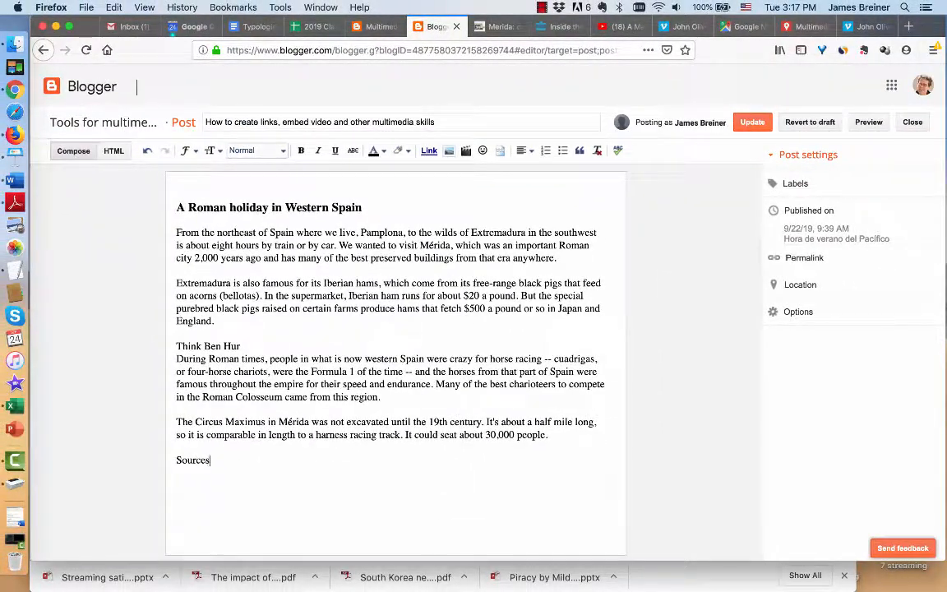
key(Return)
key(super+v)
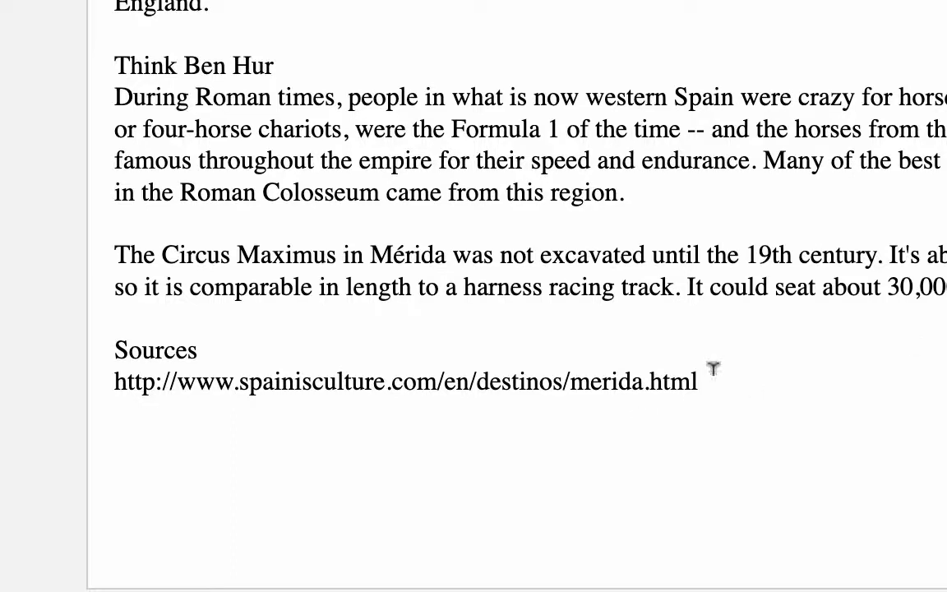
Step: Copy the Merida page address under "Sources" and delete it from the post
drag(717, 372, 85, 387)
key(ctrl+c)
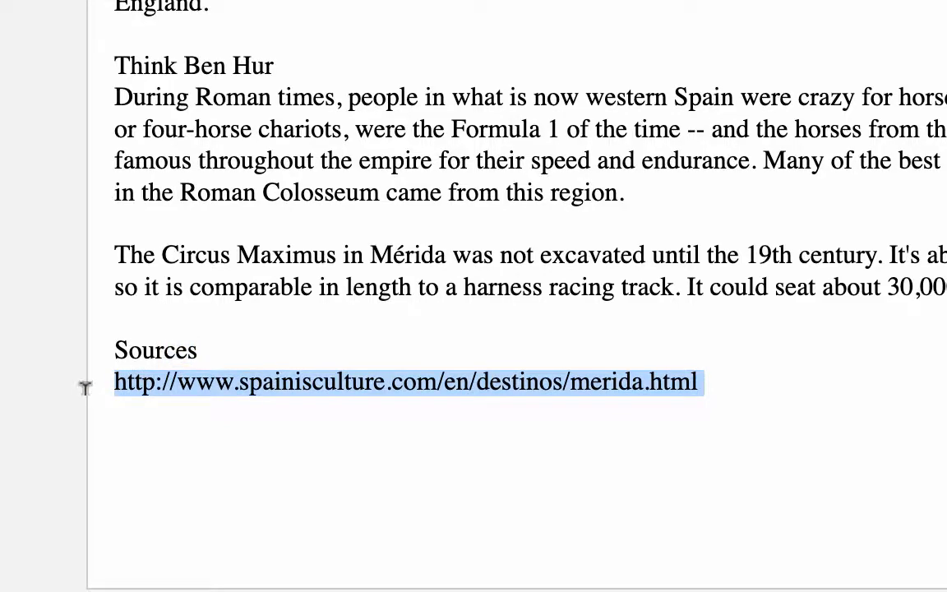
key(BackSpace)
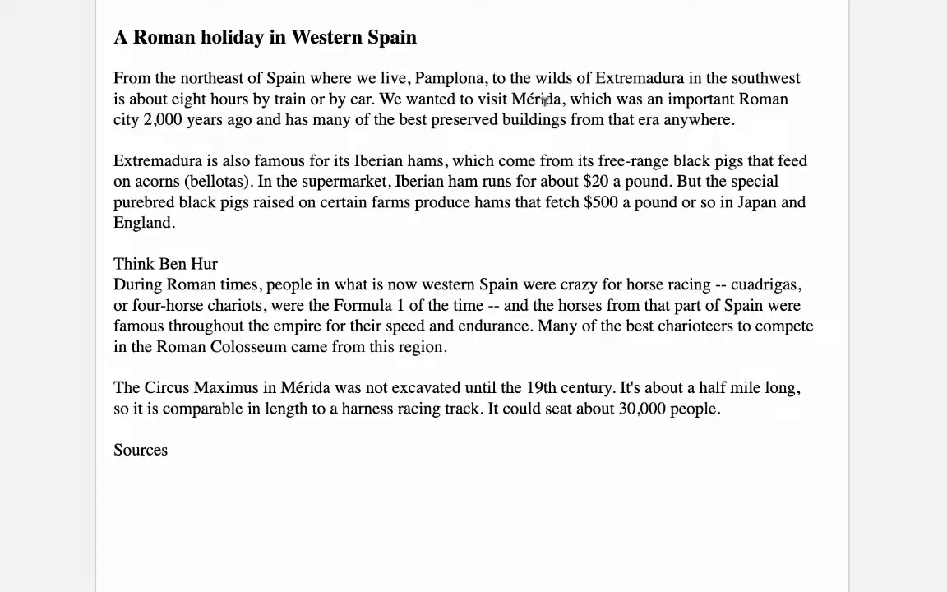
drag(512, 99, 563, 98)
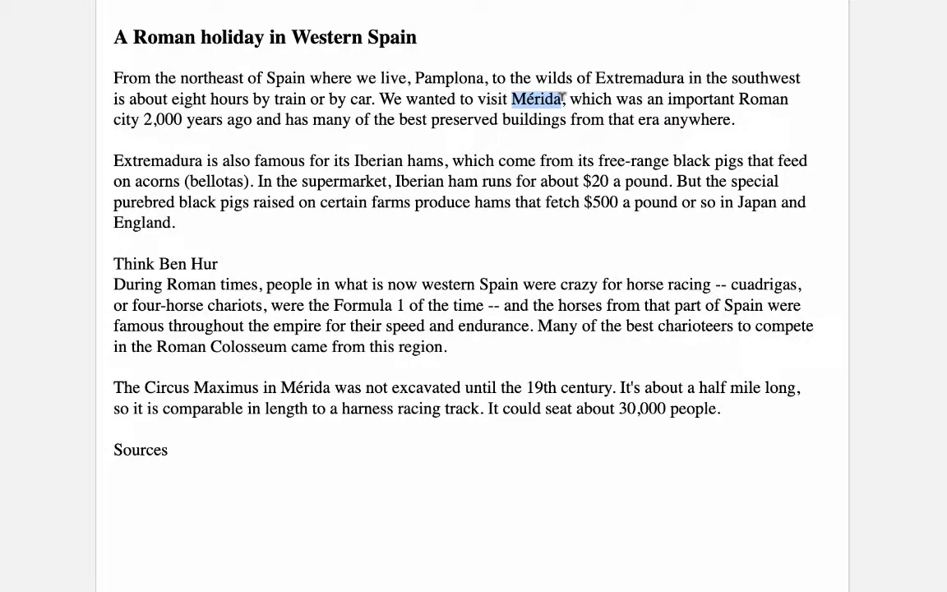
click(562, 97)
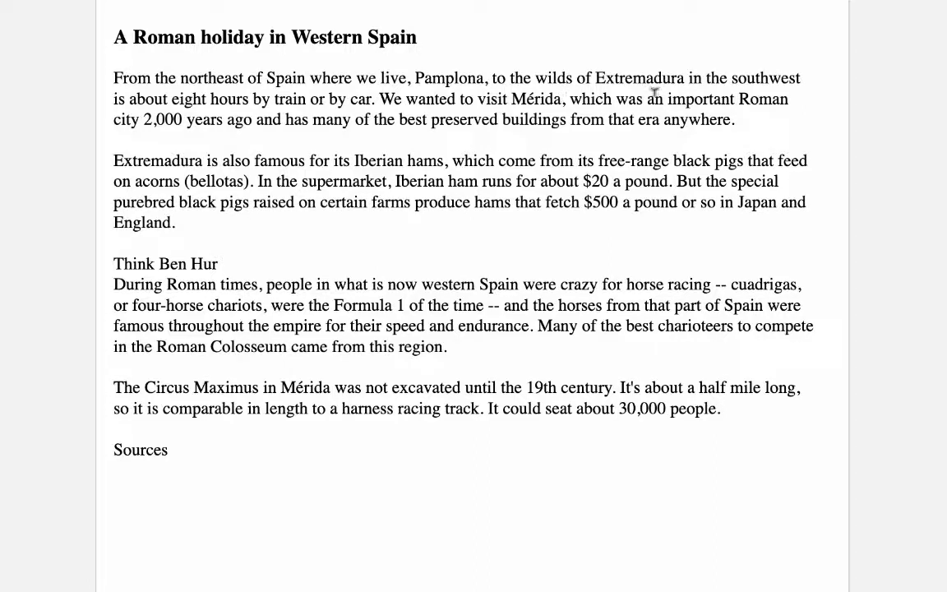
drag(646, 97, 141, 119)
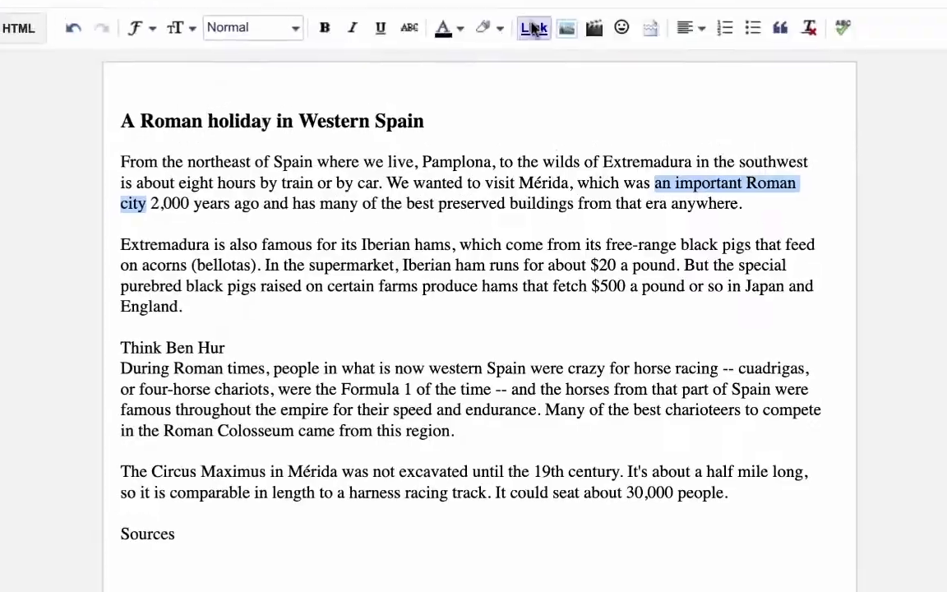
click(536, 58)
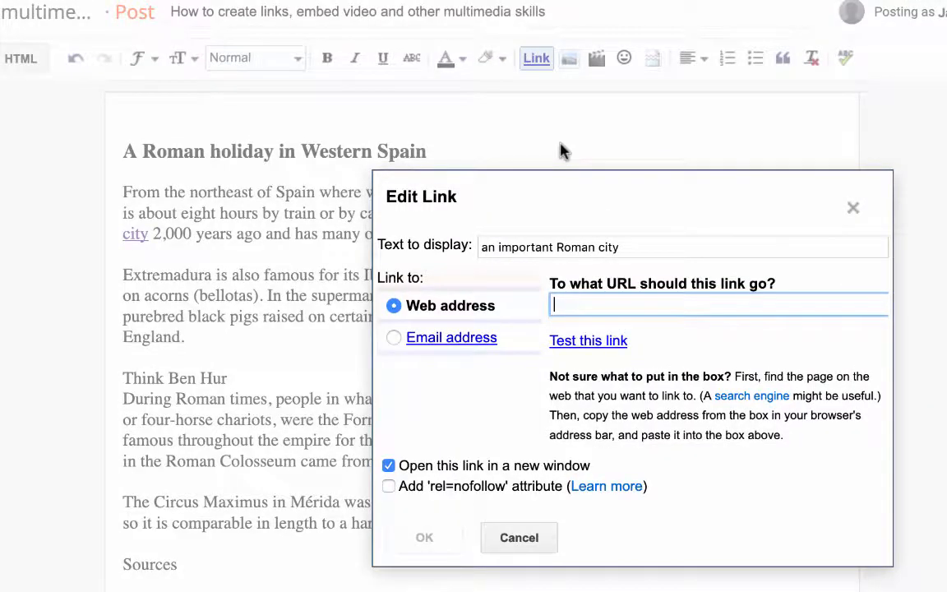
key(ctrl+v)
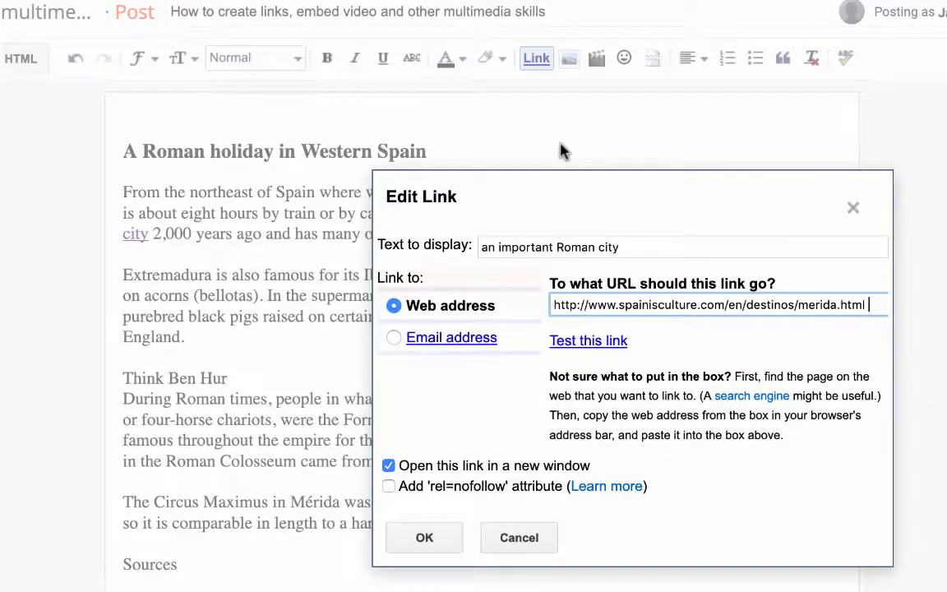
click(594, 343)
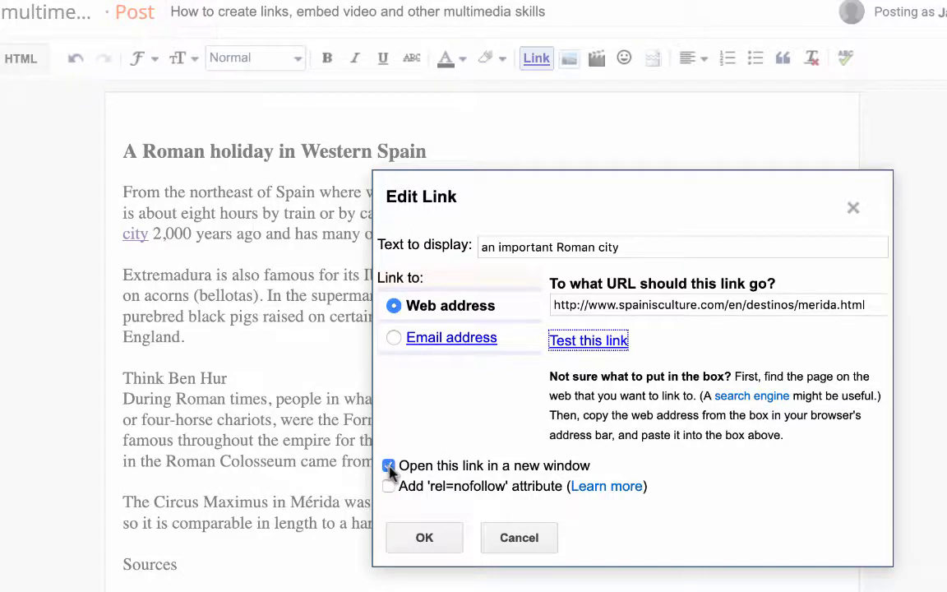
click(424, 538)
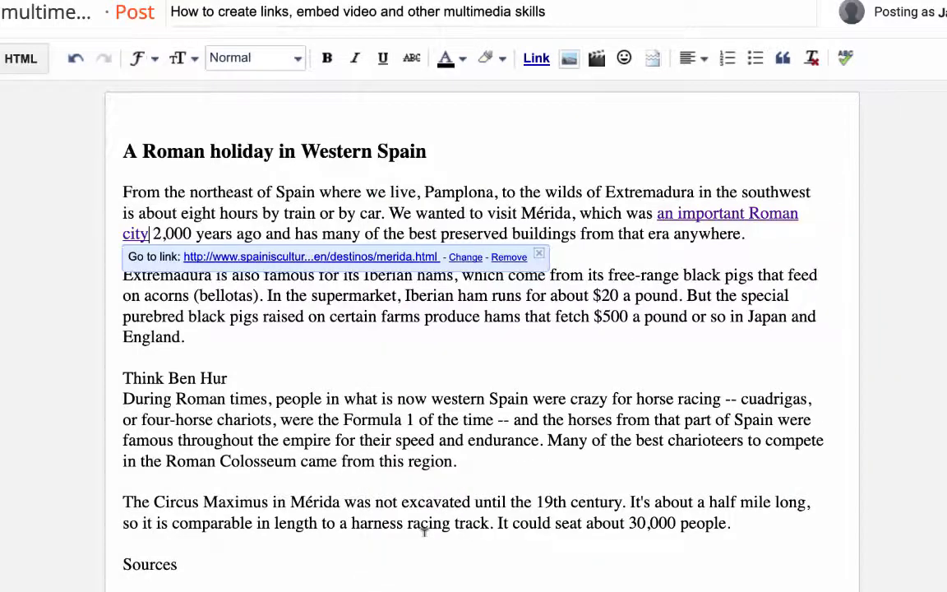
click(620, 260)
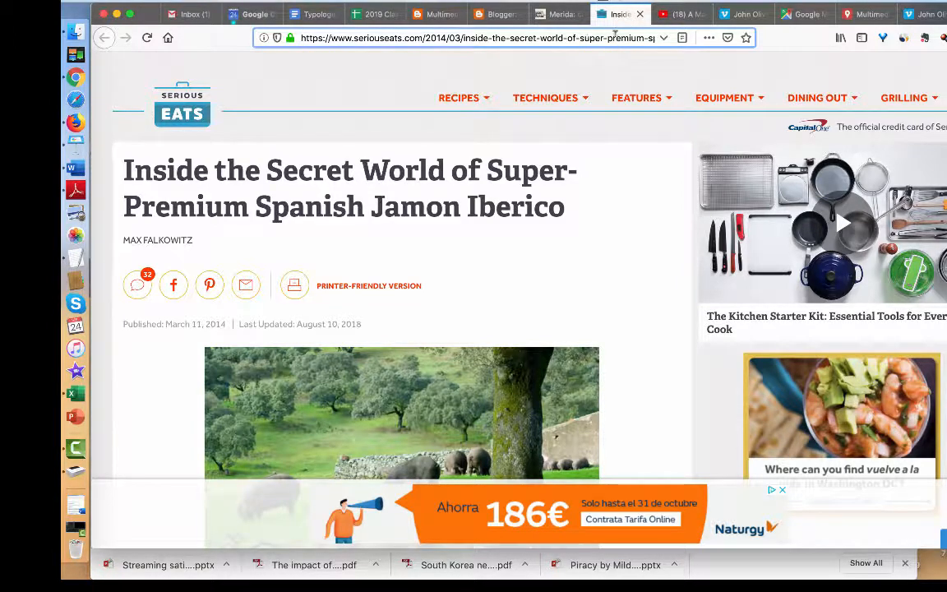
Step: Link "free-range black pigs" in the second paragraph to the Serious Eats article on Spanish Jamon Iberico and test the link
click(573, 38)
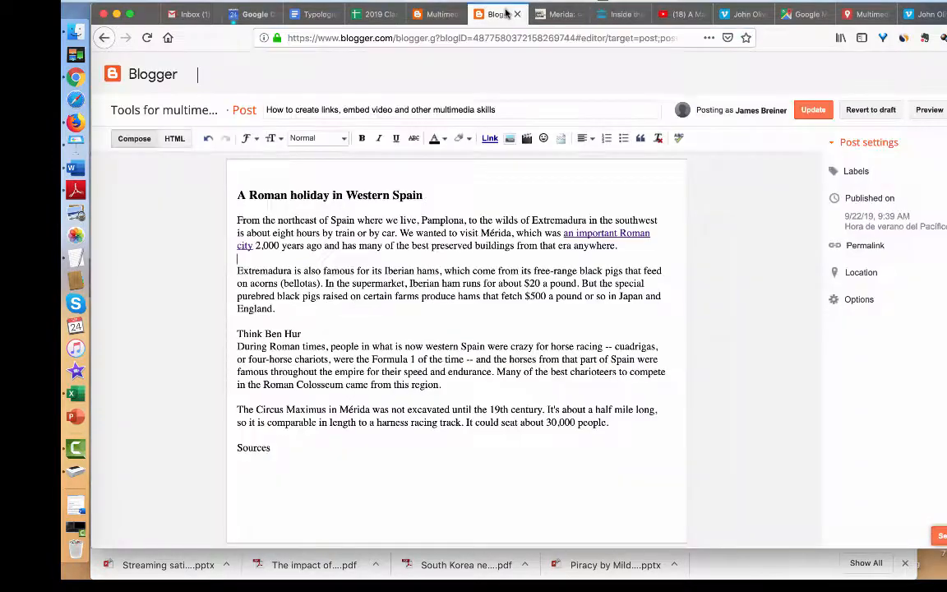
click(497, 14)
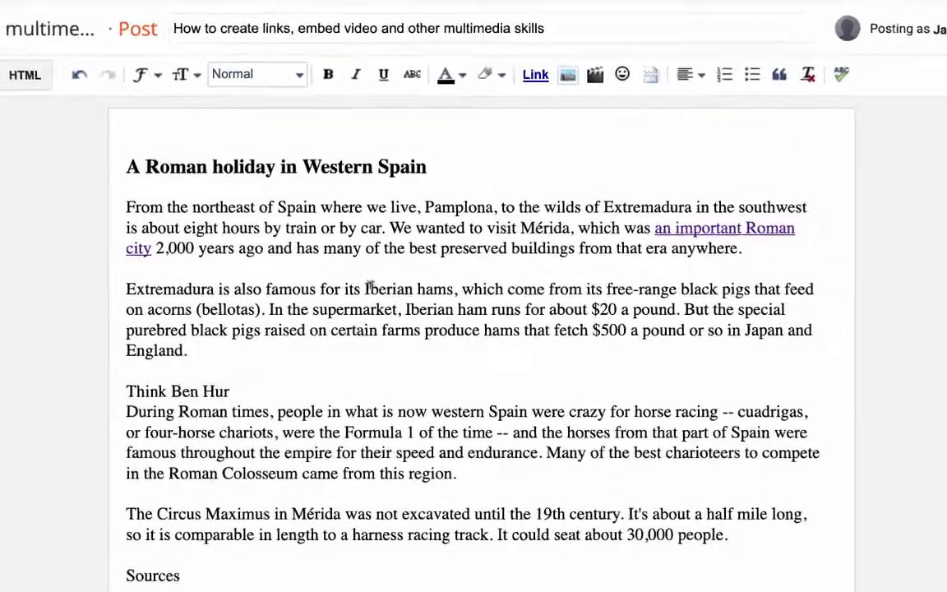
drag(367, 287, 454, 282)
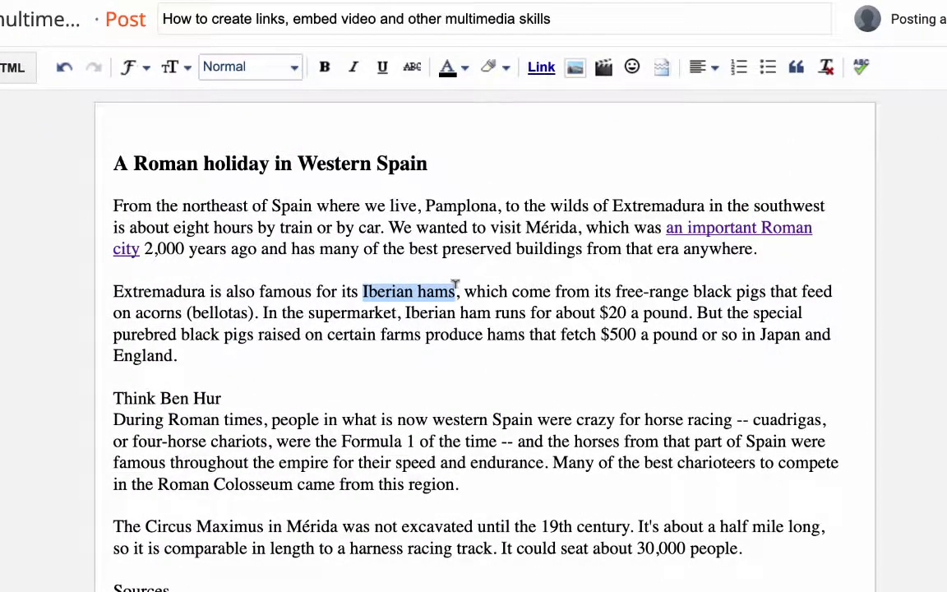
click(460, 285)
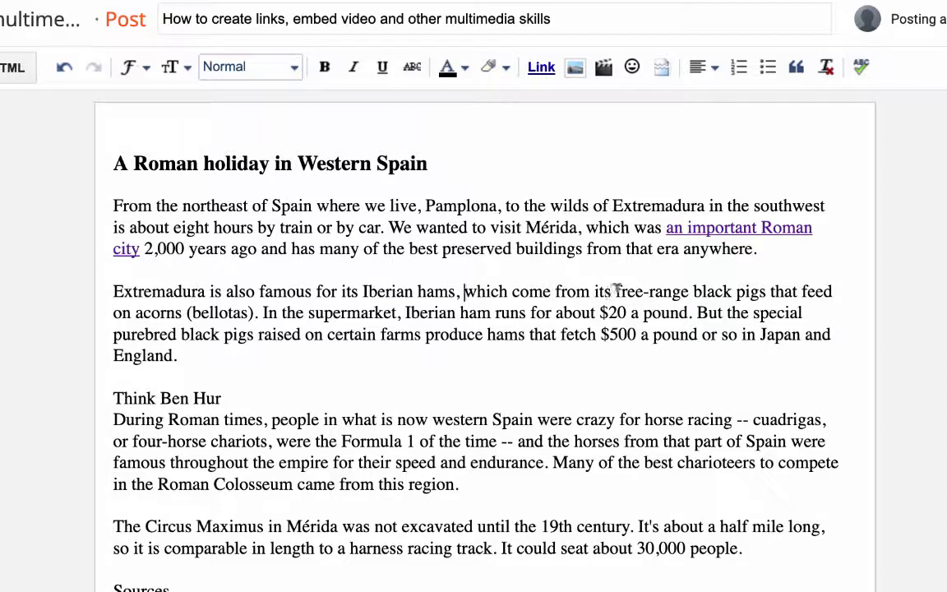
drag(615, 290, 771, 291)
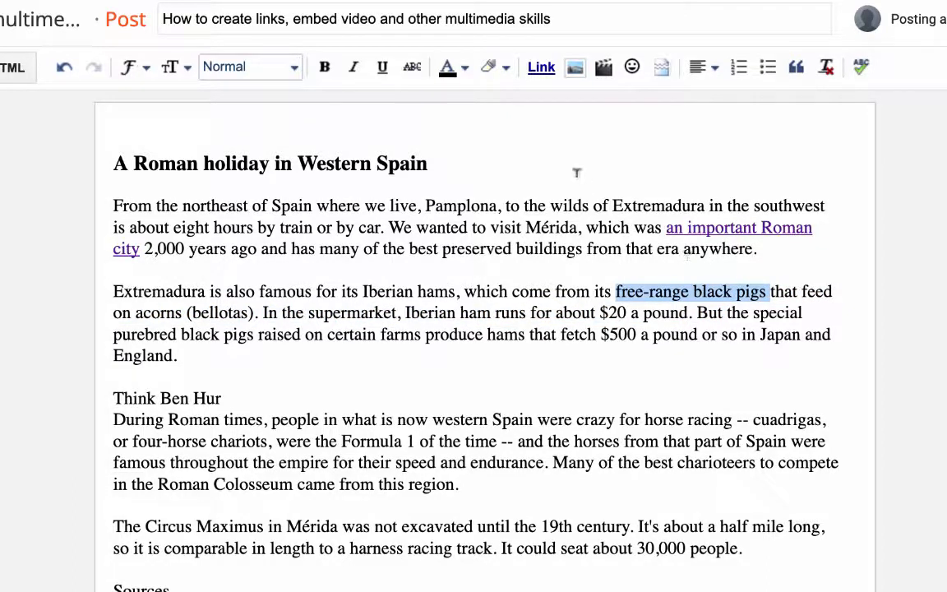
click(541, 69)
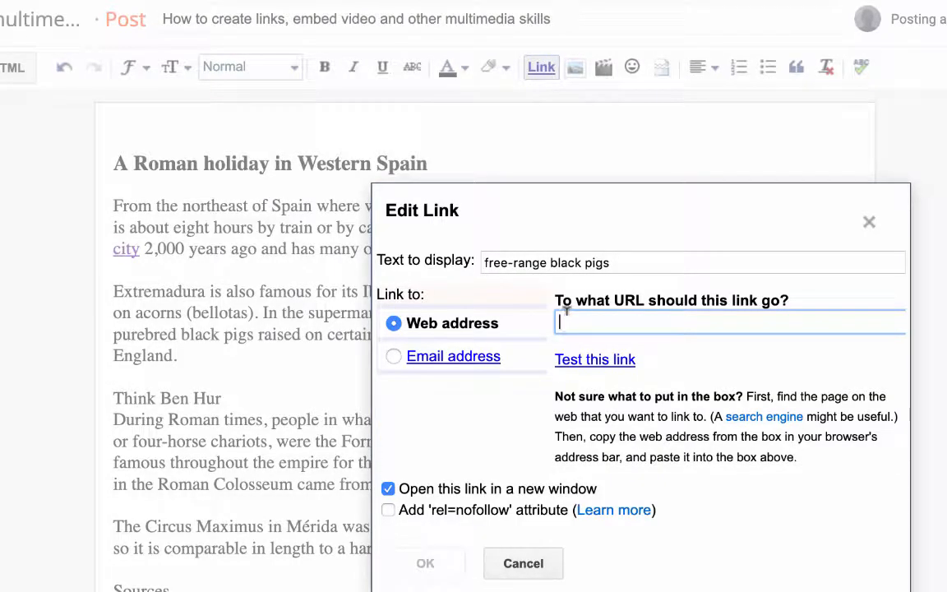
key(ctrl+v)
click(597, 360)
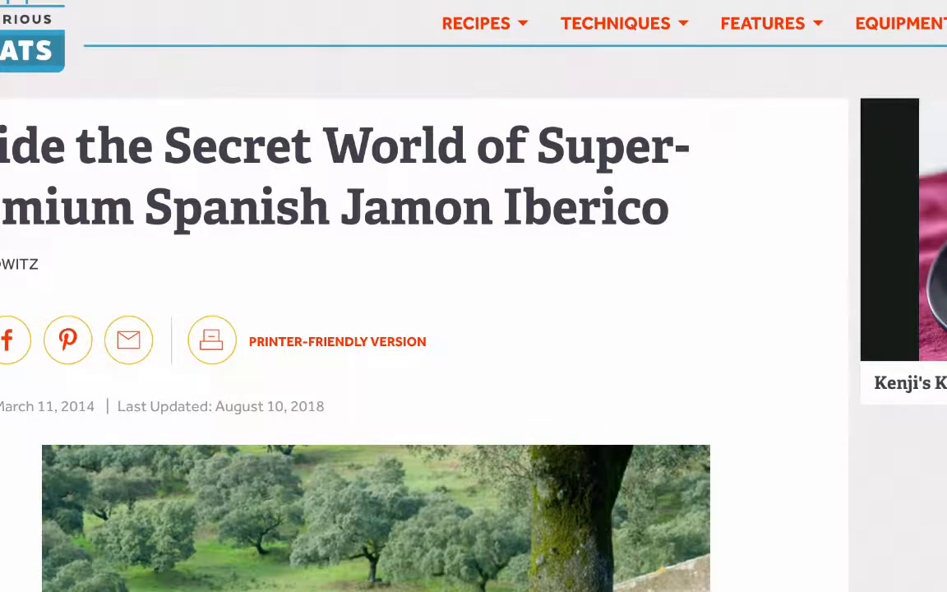
click(156, 2)
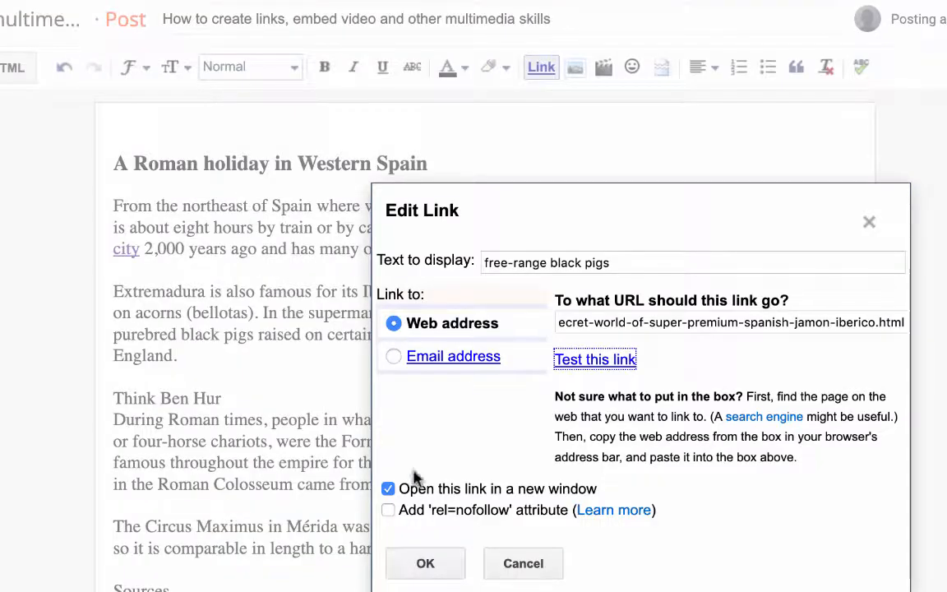
click(427, 563)
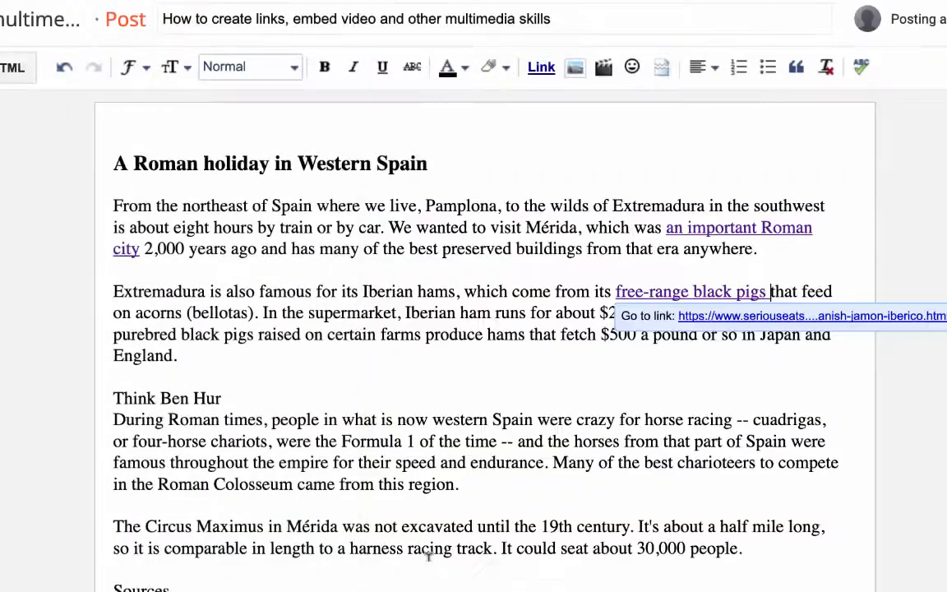
click(630, 371)
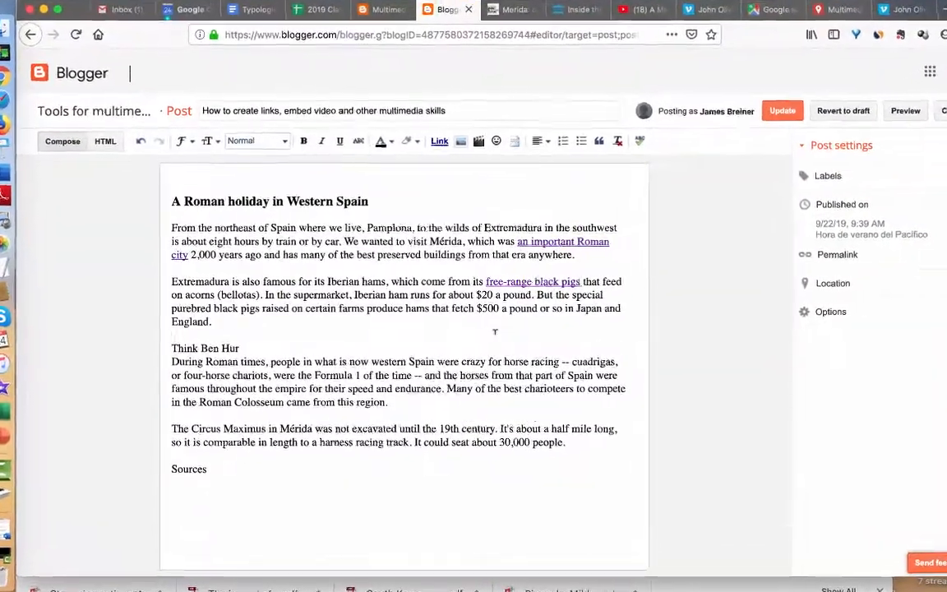
Step: Search the 2016 folder for "circus maximus" and insert the image "2016-0069 spring - Mérida, Spain circus maximus.JPG" above the heading "A Roman holiday in Western Spain"
click(506, 332)
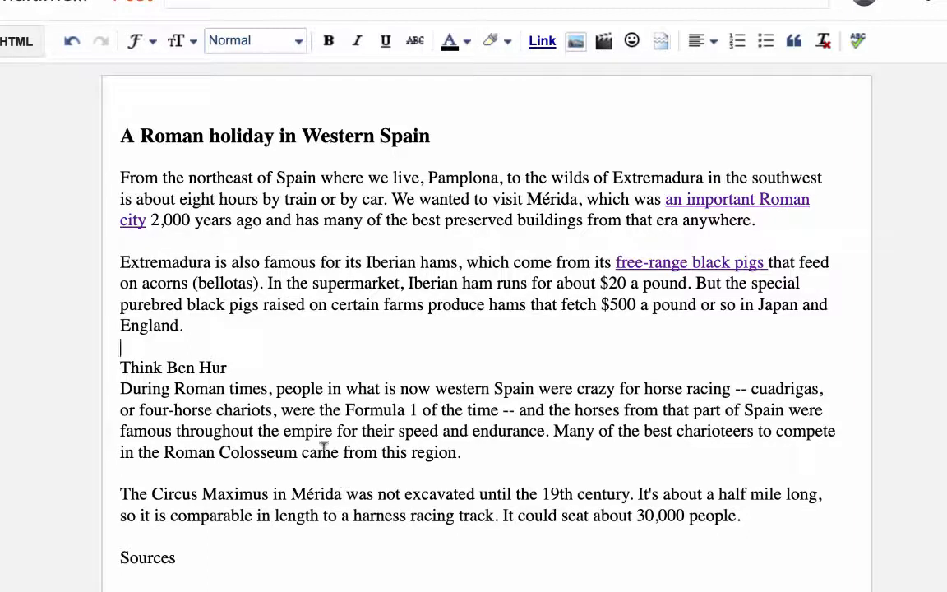
click(110, 125)
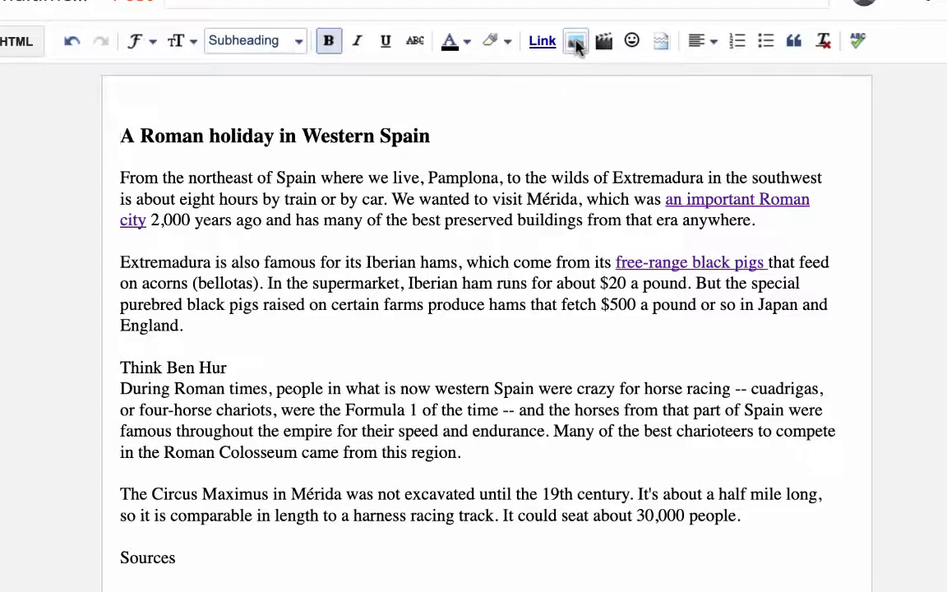
click(575, 45)
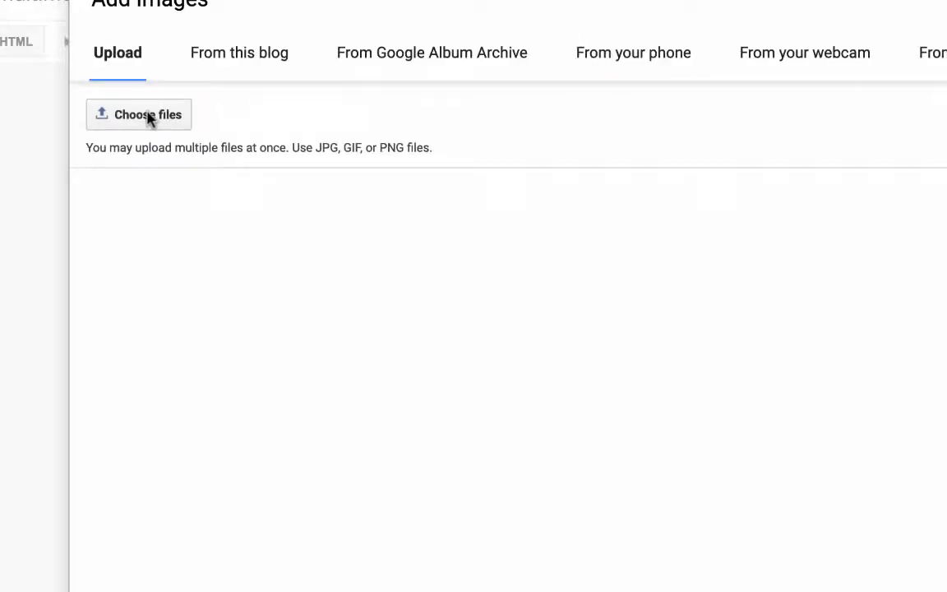
click(147, 119)
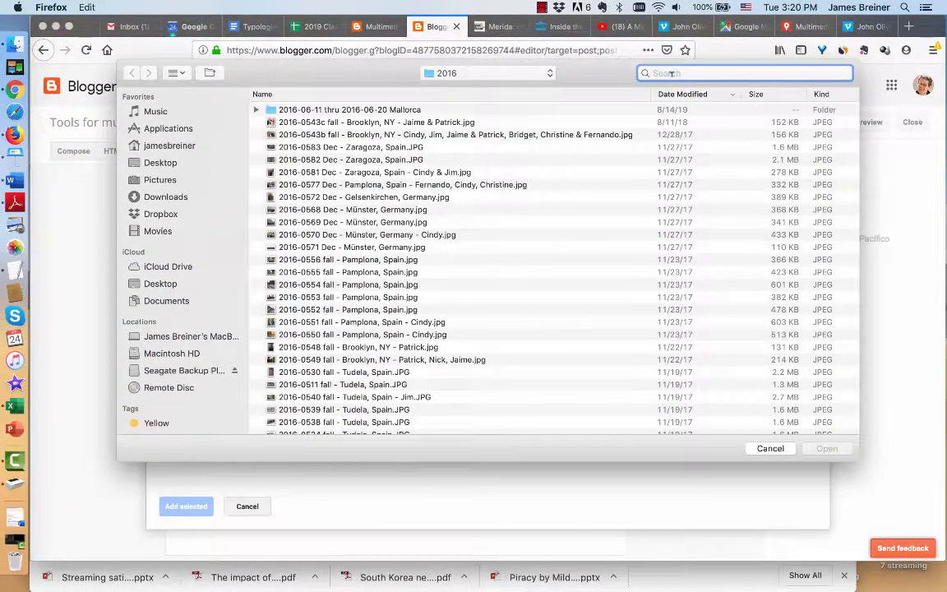
text(circus)
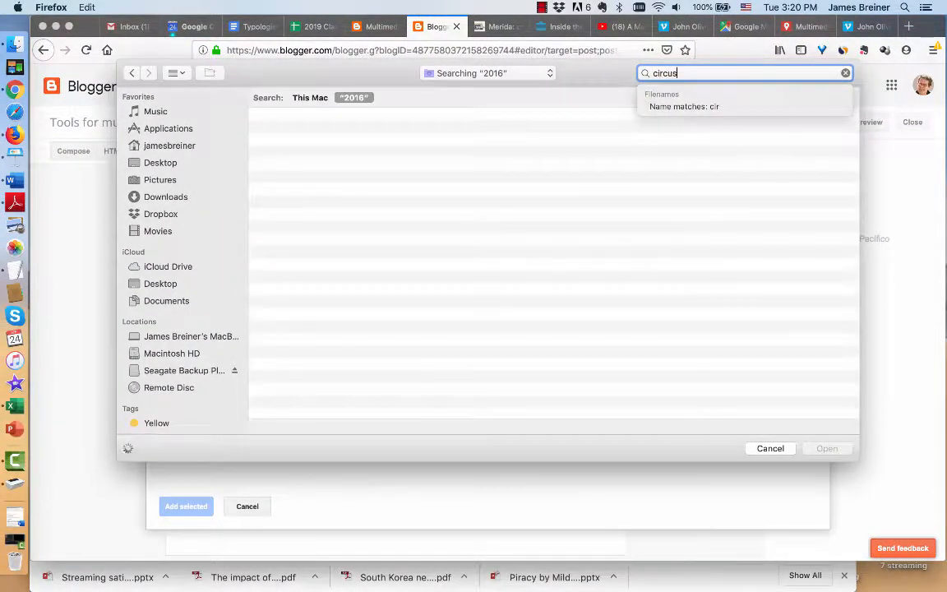
text( maxi)
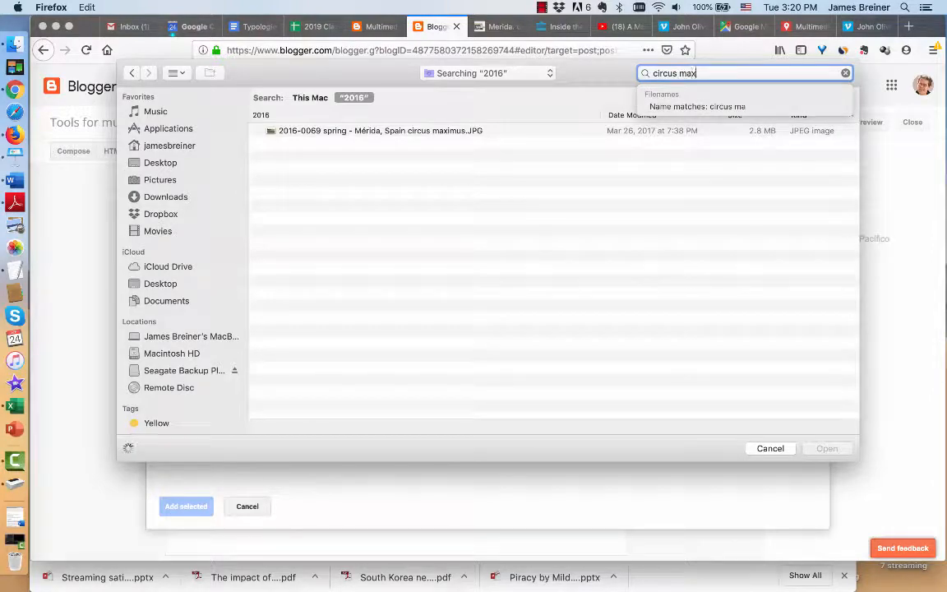
text(mus)
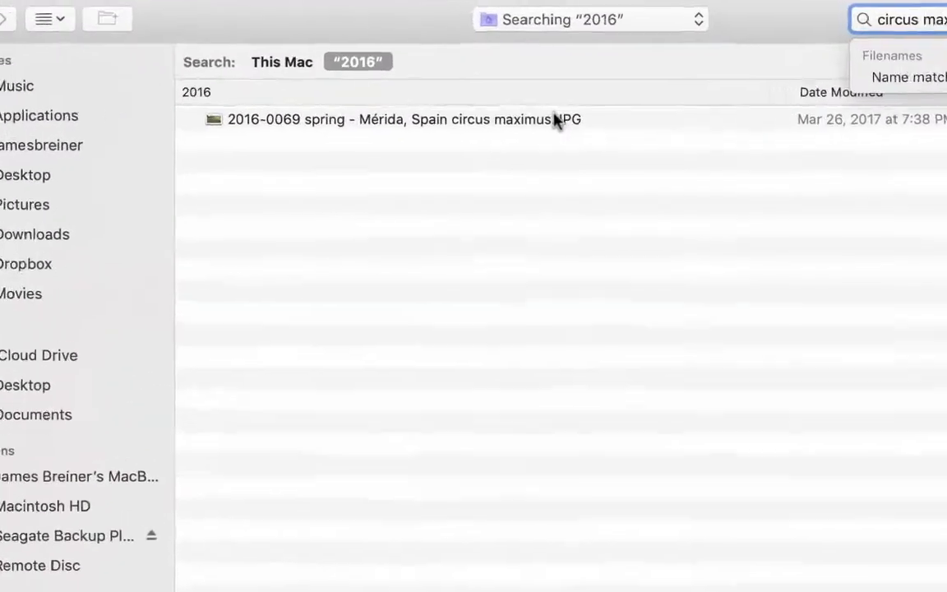
click(515, 124)
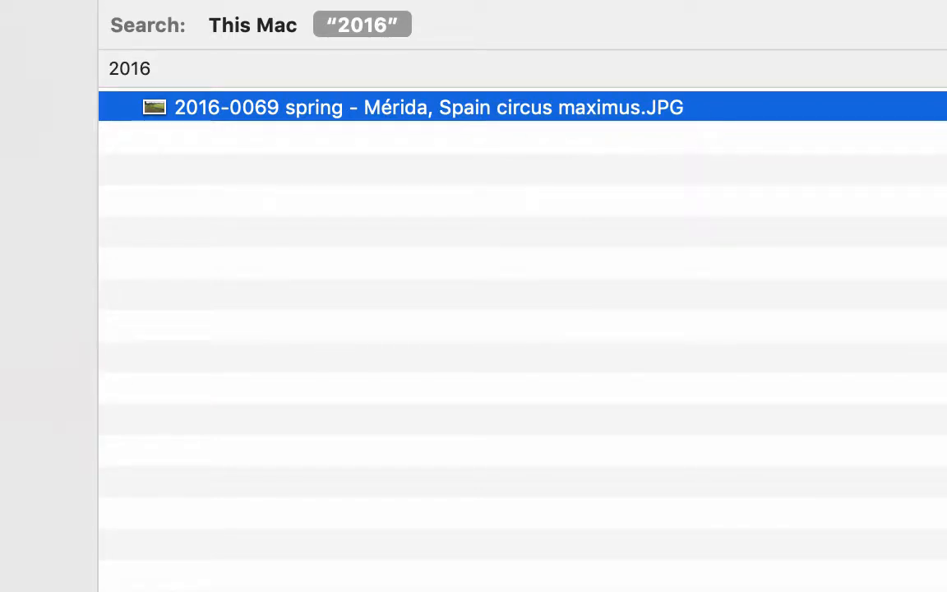
click(794, 431)
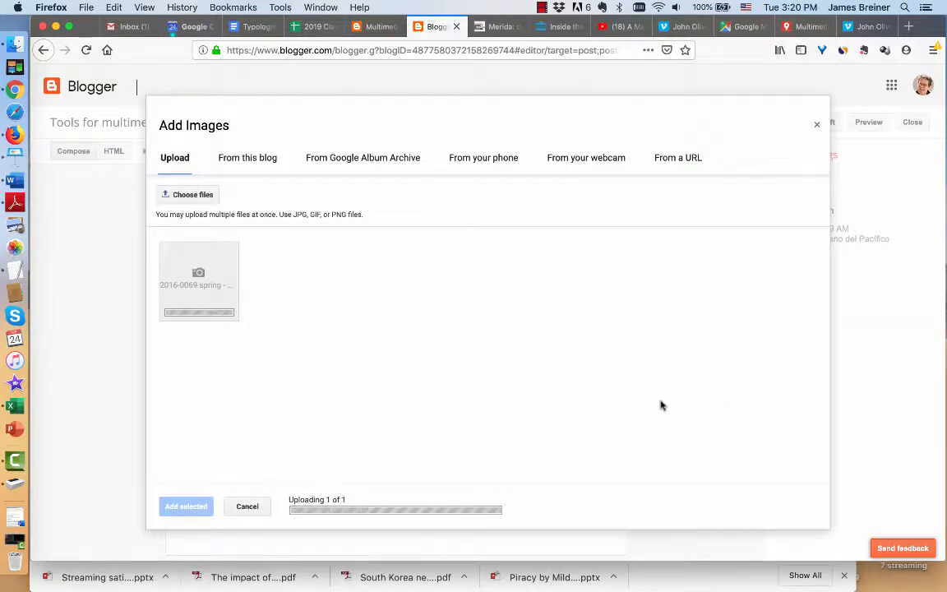
click(253, 290)
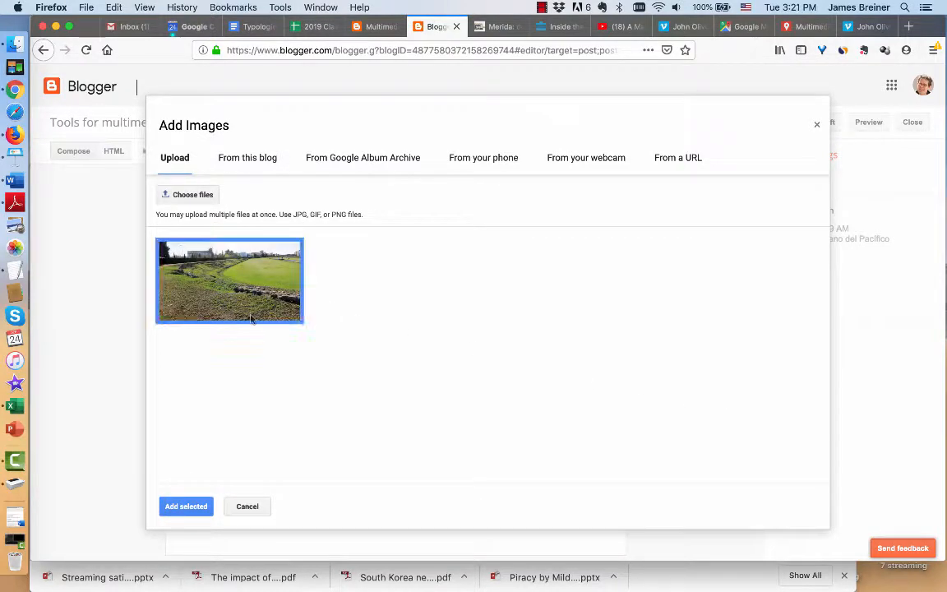
click(184, 506)
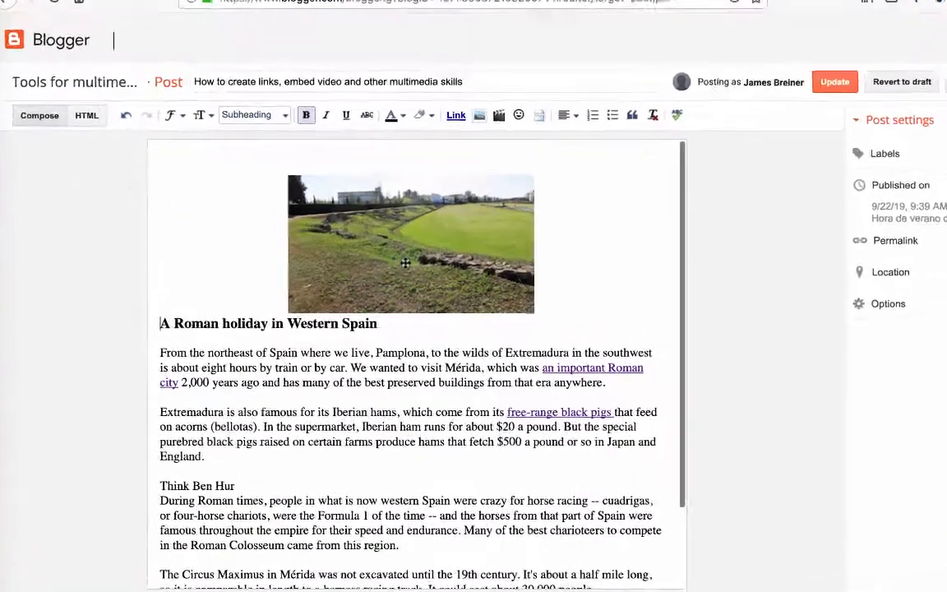
Step: Set the size of the inserted Circus Maximus image to Large and add an empty line below it
click(384, 275)
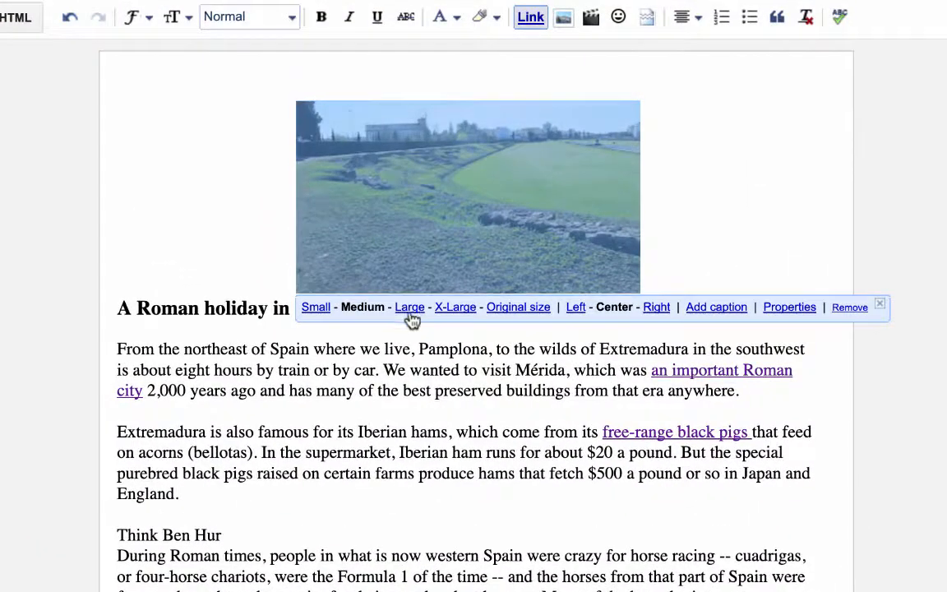
click(409, 307)
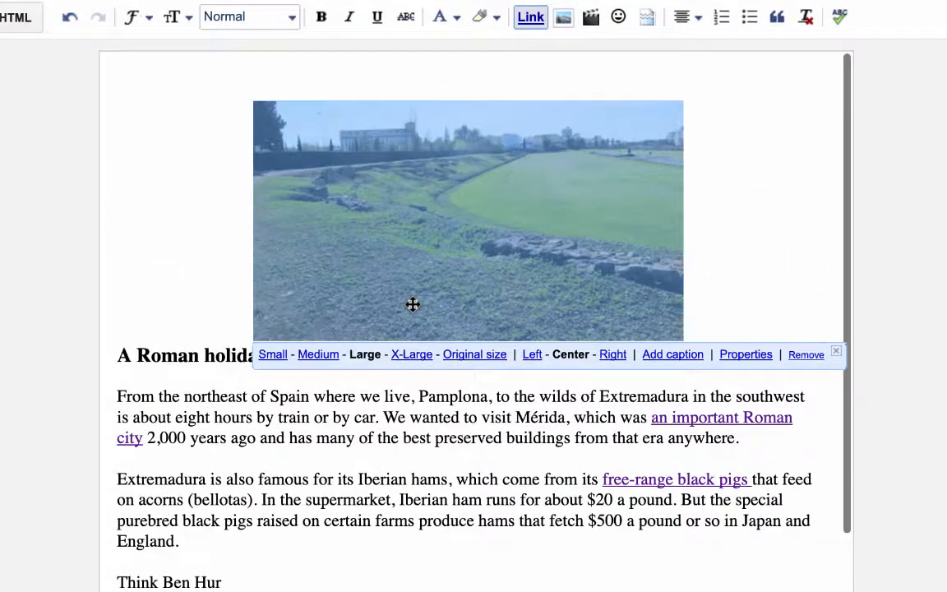
click(706, 308)
key(Return)
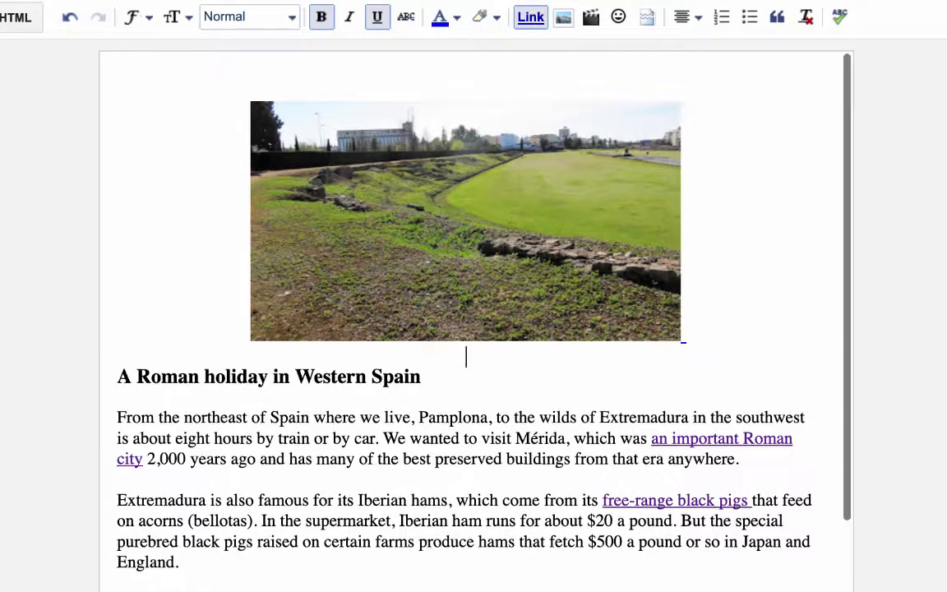
Step: Add the caption "Circus Maximus, Merida, Spain" to the image above the heading
click(561, 279)
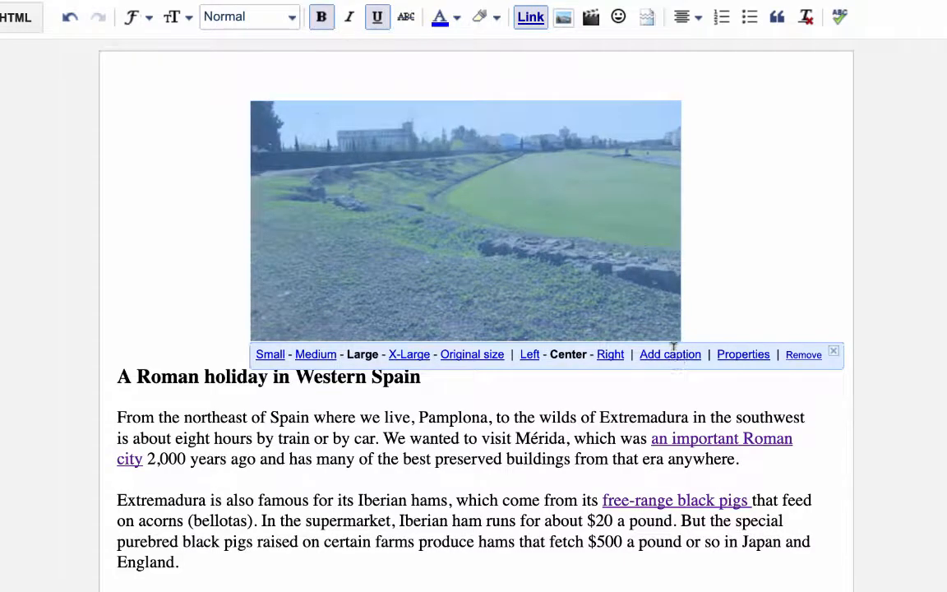
click(671, 357)
text(Cir)
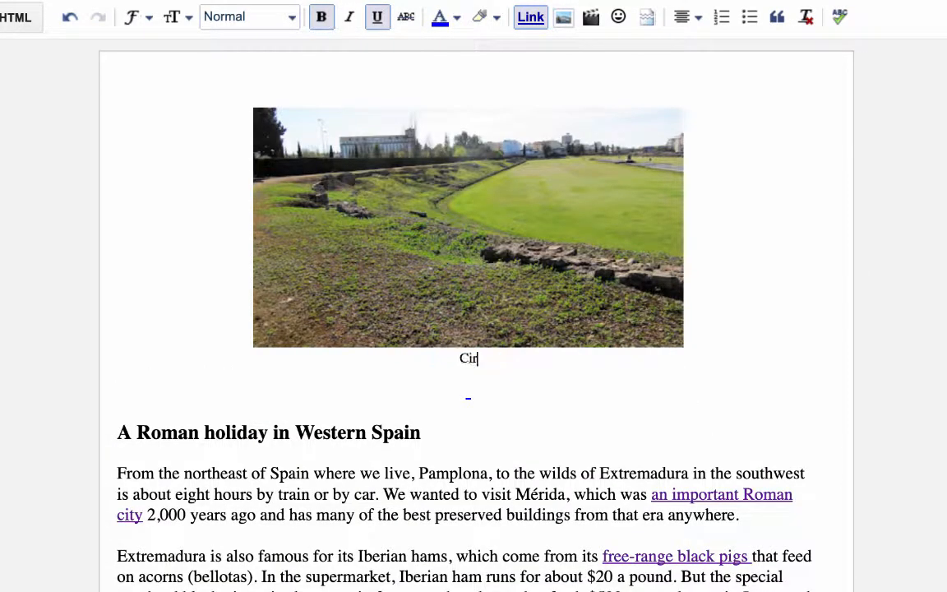
text(cus Max)
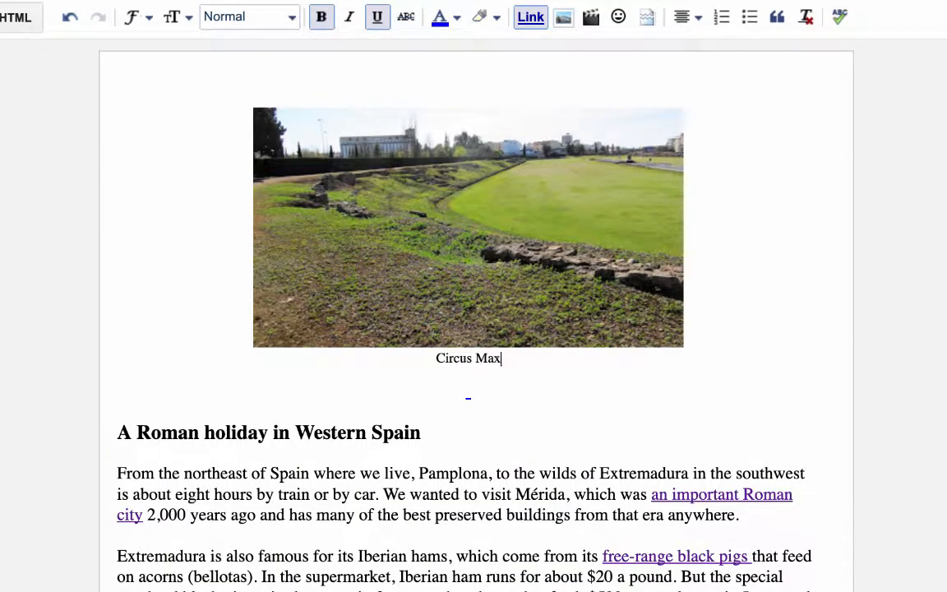
text(imus,)
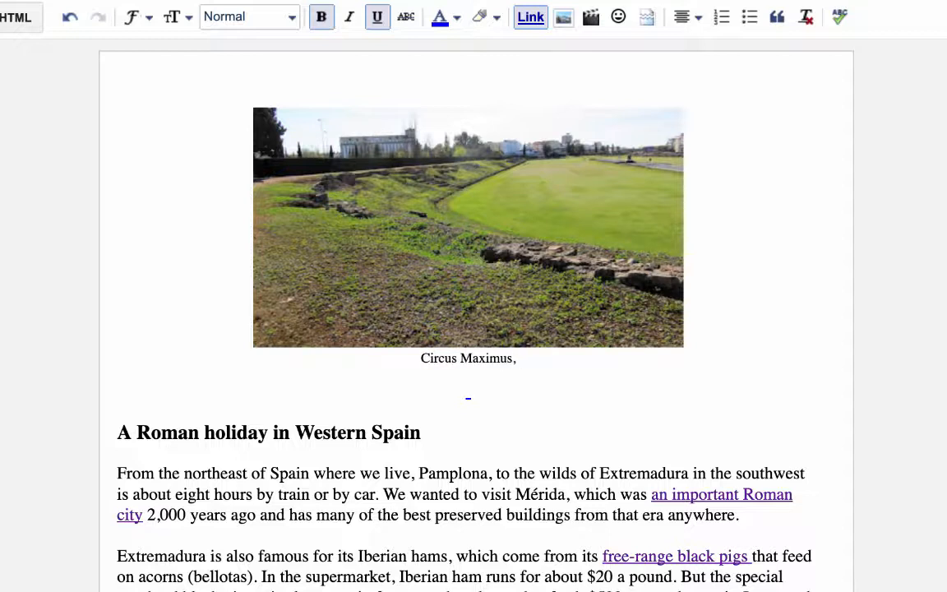
text( Merida )
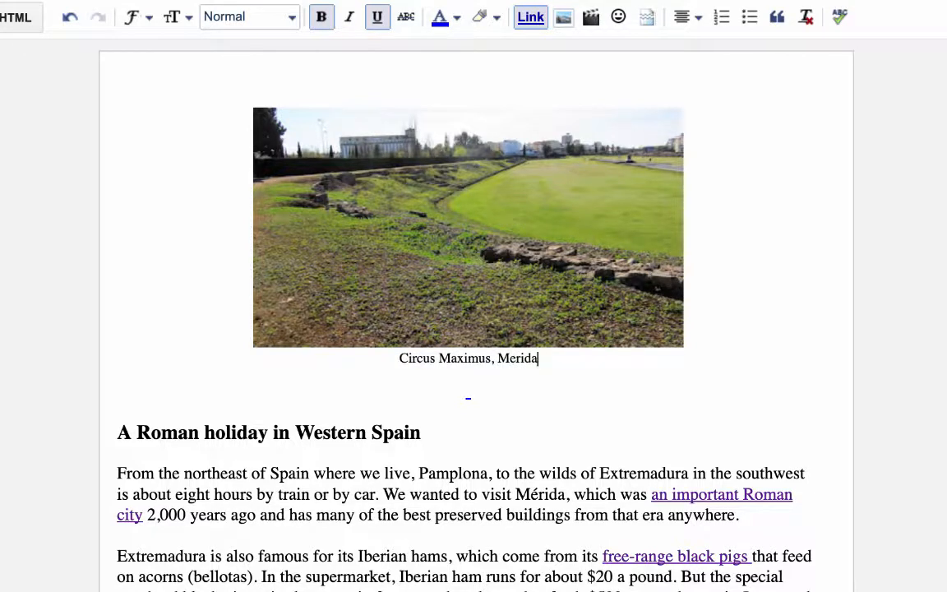
text(, Spain)
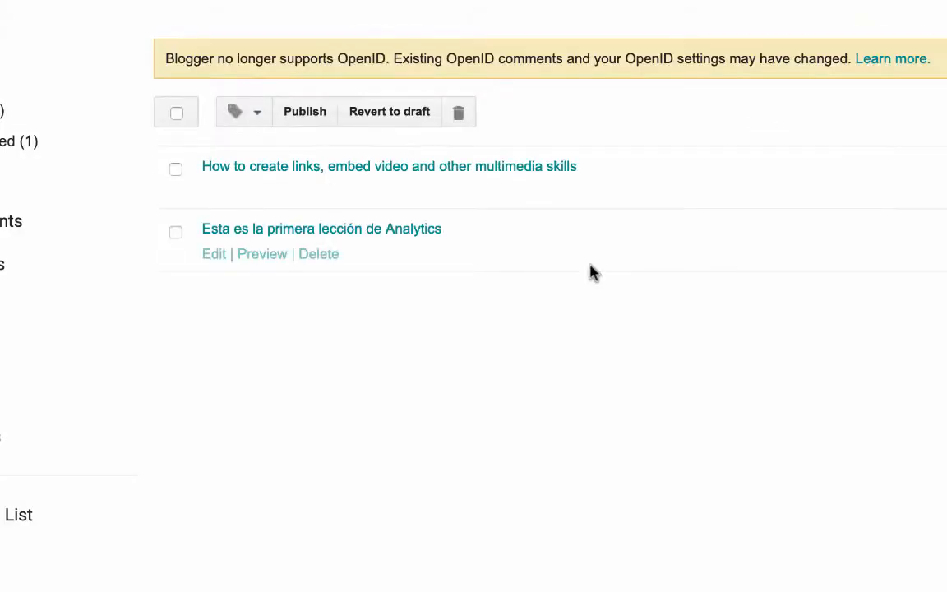
Step: View the published post "How to create links, embed video and other multimedia skills" and check its image, caption and linked text
mouse_move(272, 191)
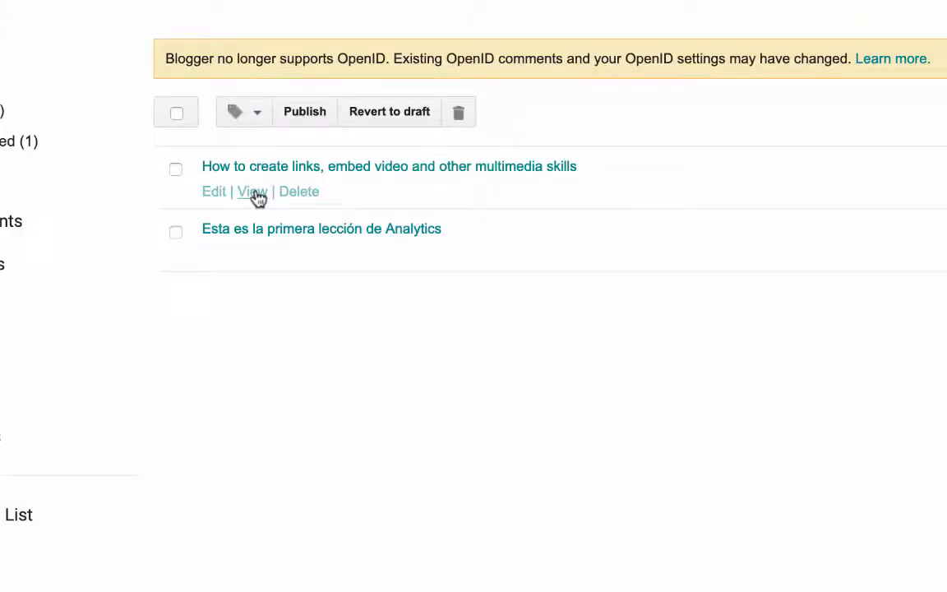
click(254, 194)
scroll(393, 324, down, 5)
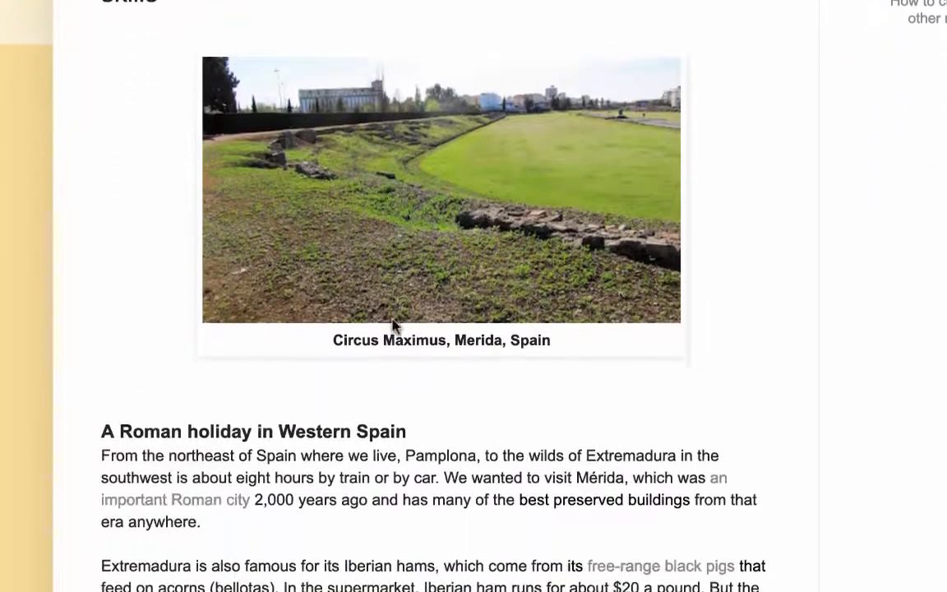
scroll(394, 323, down, 5)
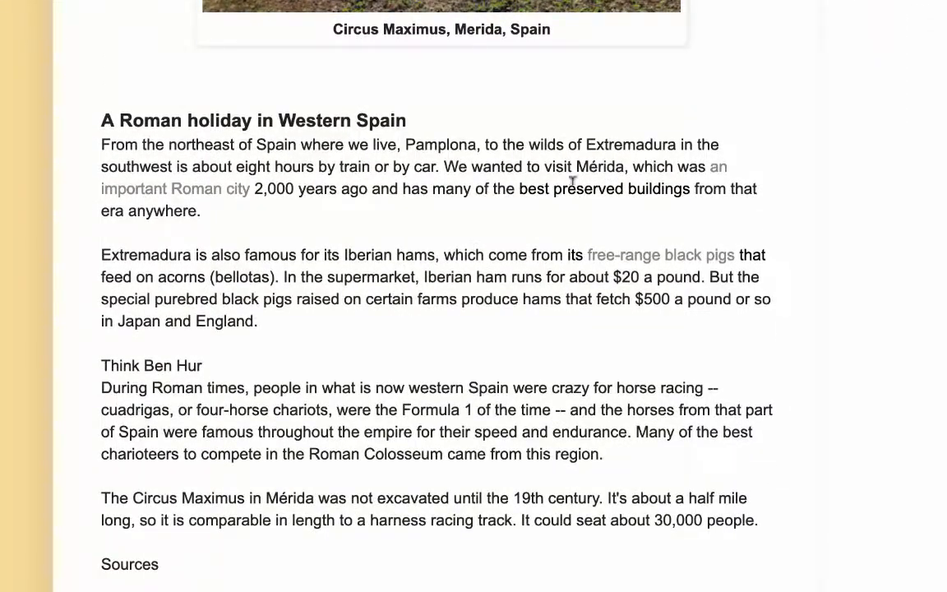
scroll(427, 241, up, 4)
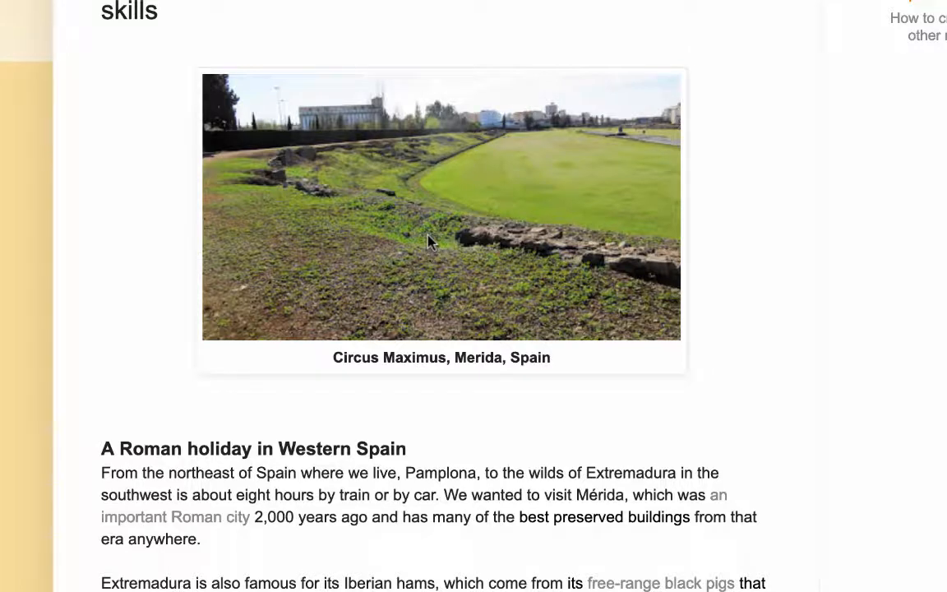
scroll(429, 241, down, 3)
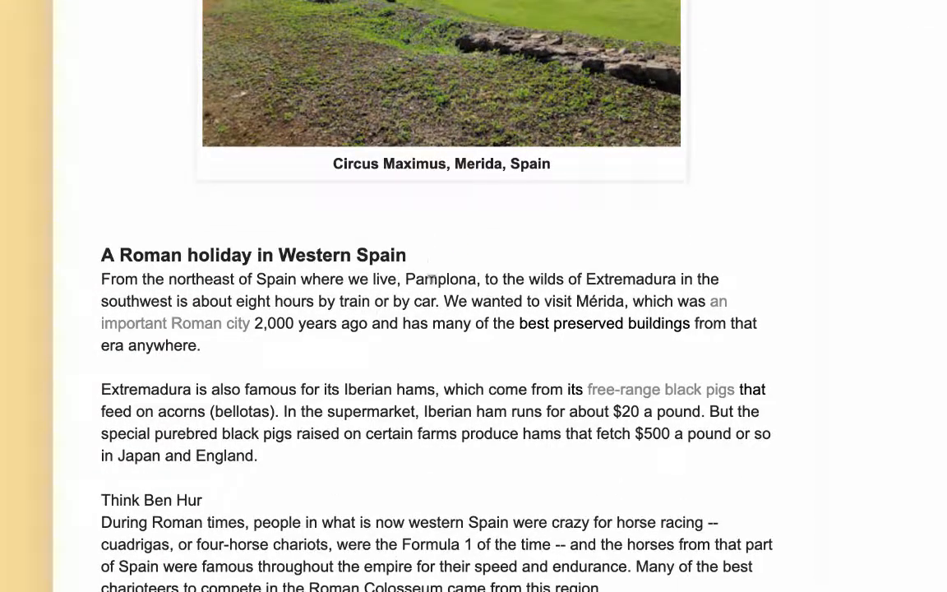